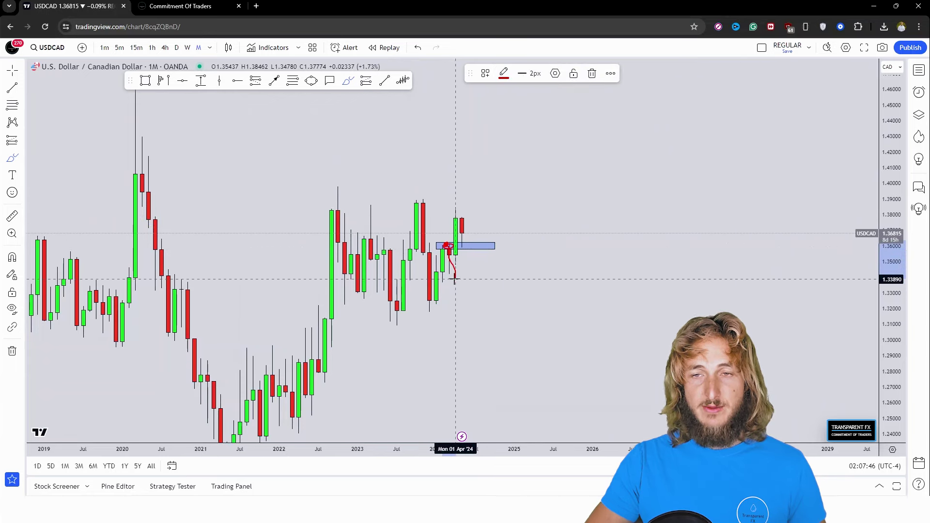
Brush the break above the monthly blue zone and the projected rise from its retest, undoing the strokes after each explanation
drag(455, 280, 455, 209)
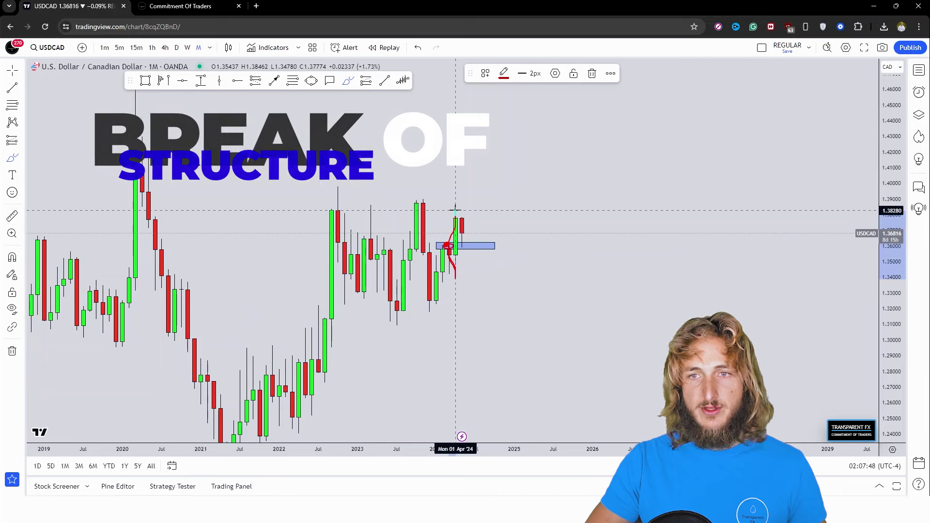
click(420, 47)
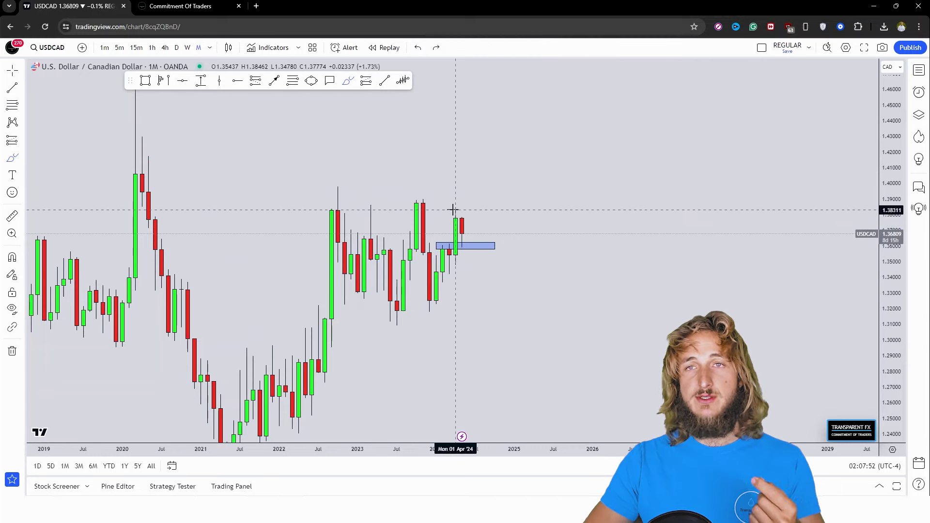
click(467, 244)
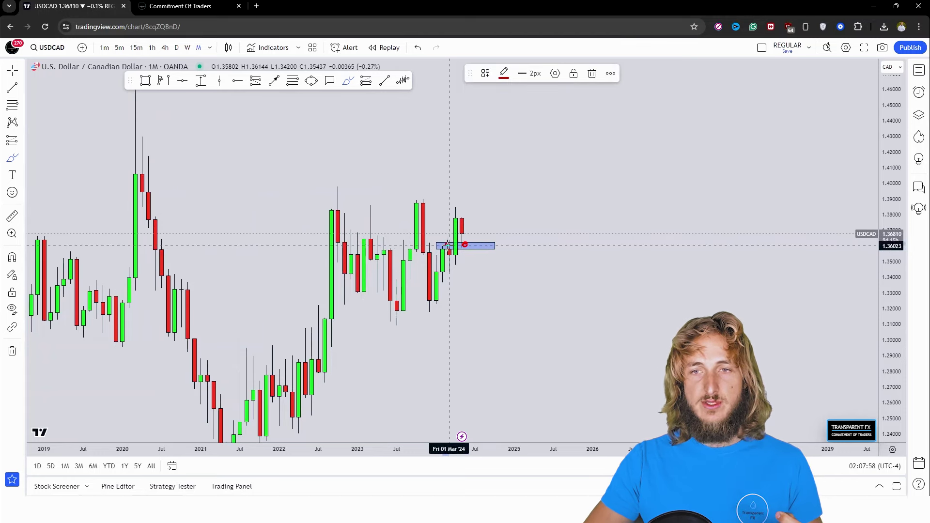
drag(464, 244, 482, 180)
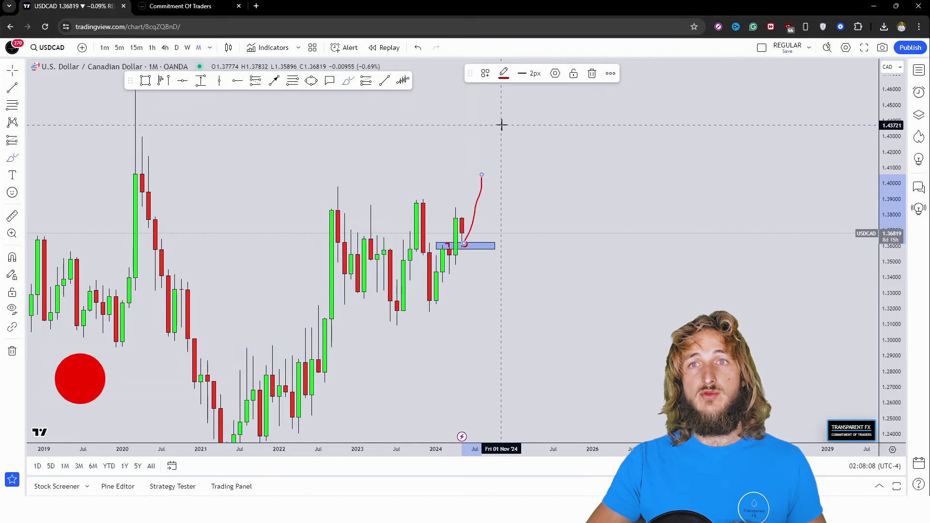
drag(470, 206, 483, 146)
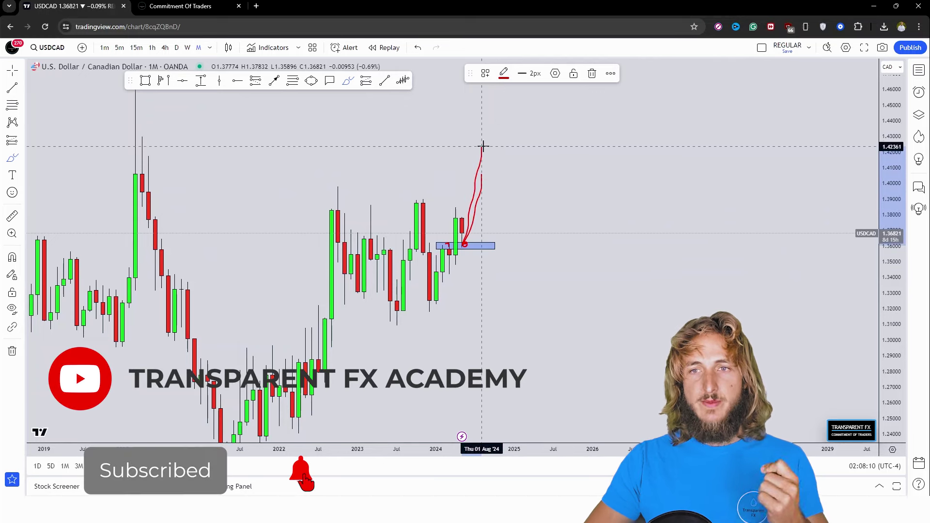
click(418, 47)
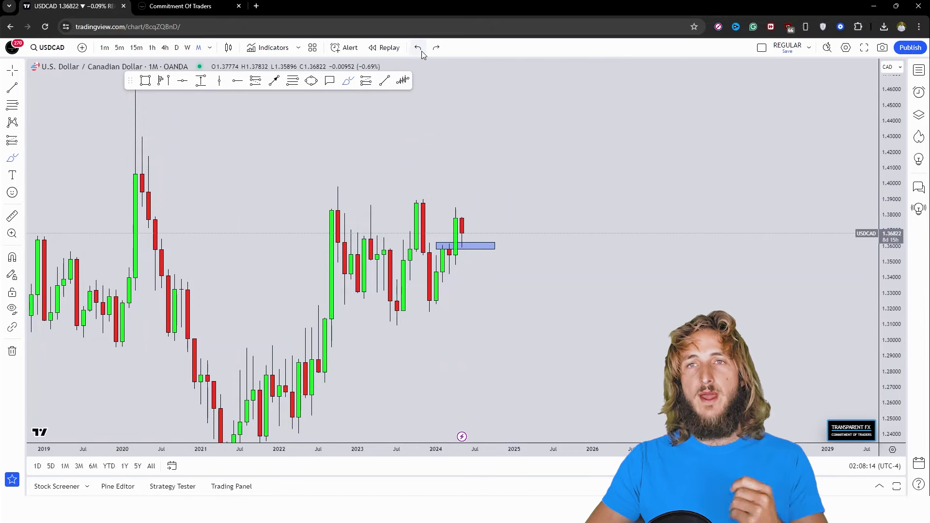
Switch to the weekly timeframe and draw a rectangle zone from 4 December 2023 to mid-July 2024, about 1.3588 to 1.3638
click(188, 47)
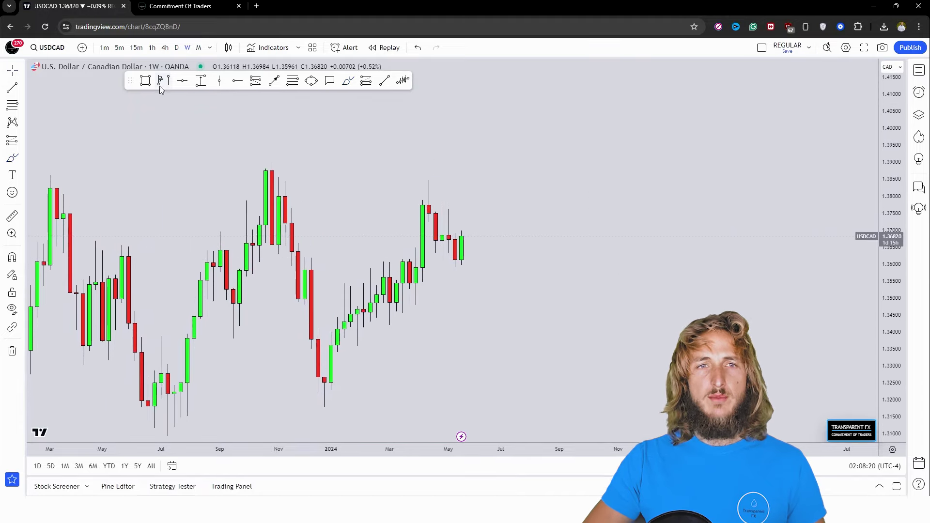
click(146, 80)
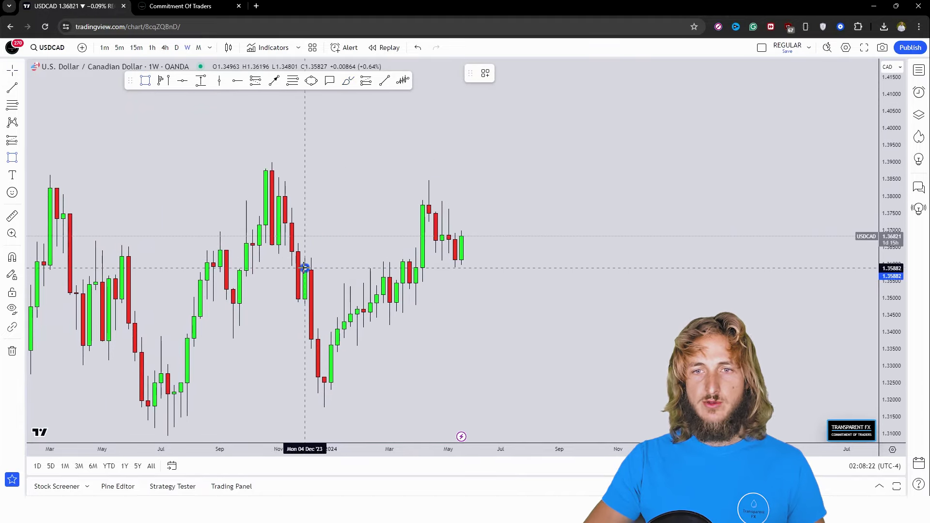
mouse_move(305, 268)
mouse_down()
mouse_move(502, 261)
mouse_move(514, 251)
mouse_up()
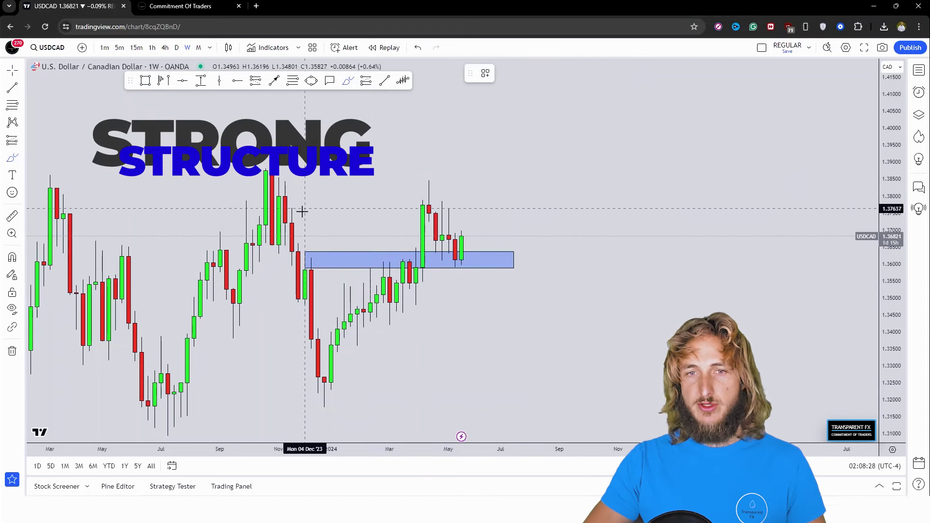
Brush red circles around the price rejections at the weekly zone, with strokes tracing the declines from them
click(310, 263)
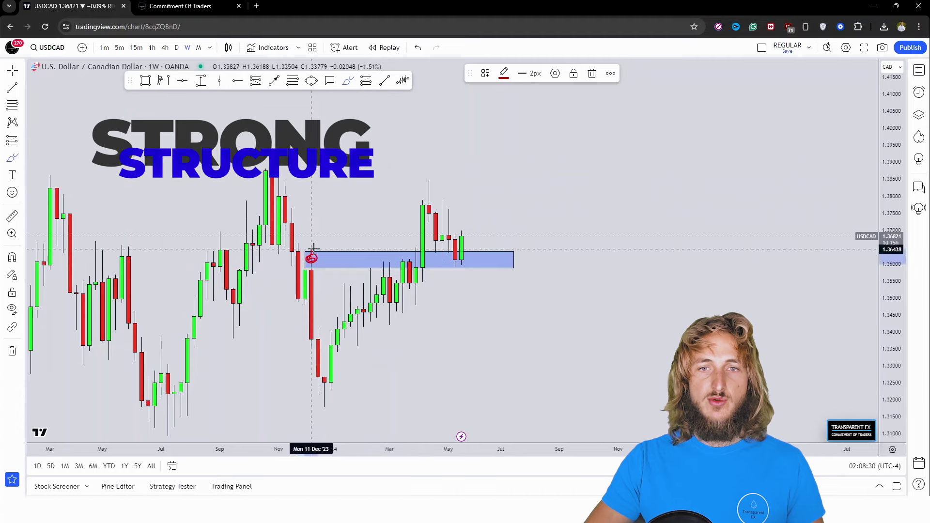
drag(312, 261, 331, 331)
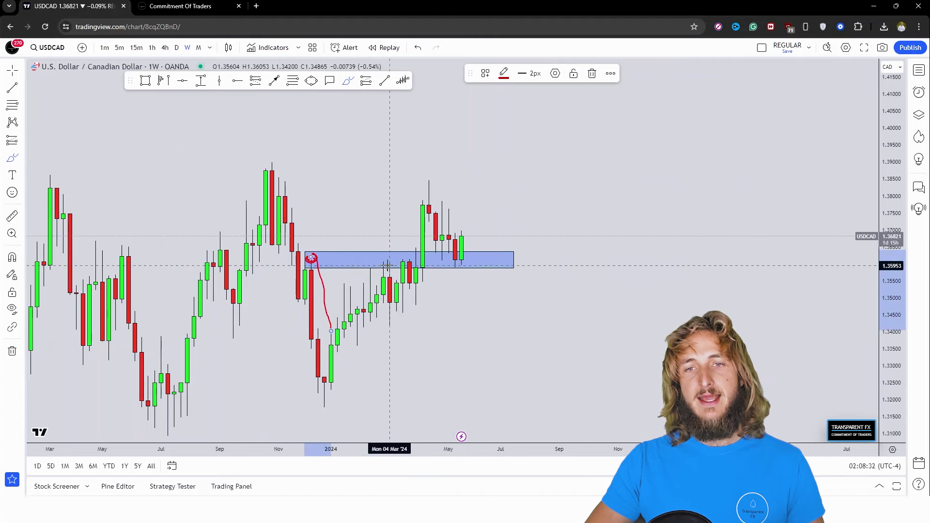
drag(390, 265, 390, 263)
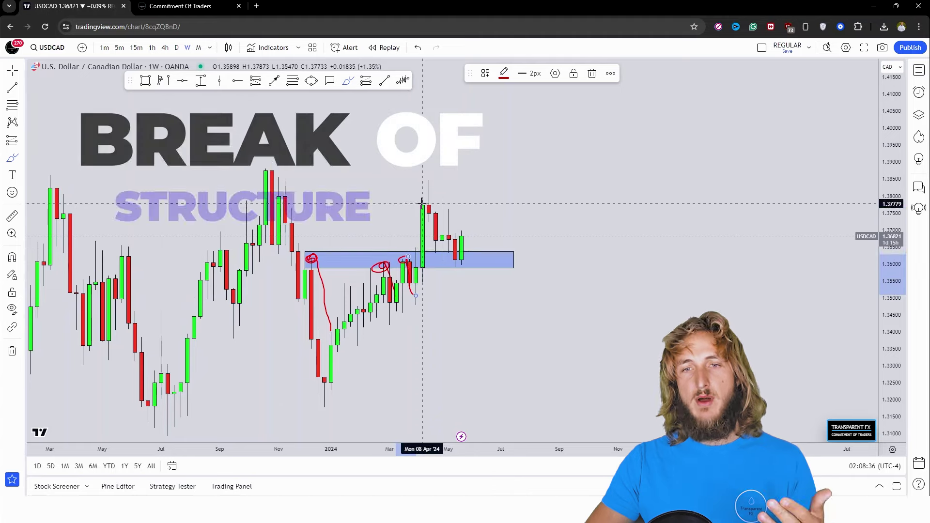
Brush a line along the weekly level, circle its May retest and sketch a rise to about 1.39, then undo all brush marks
mouse_move(302, 265)
mouse_down()
mouse_move(455, 265)
mouse_move(442, 254)
mouse_up()
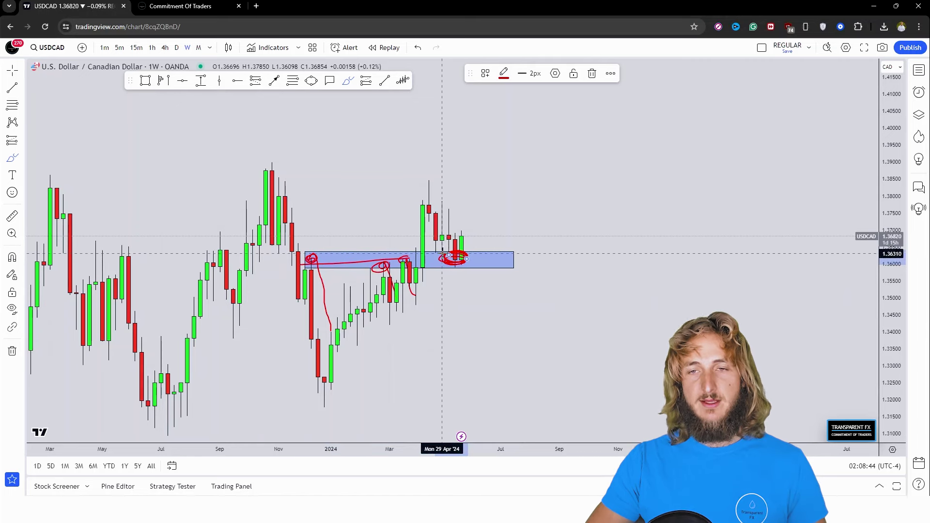
drag(442, 262, 448, 203)
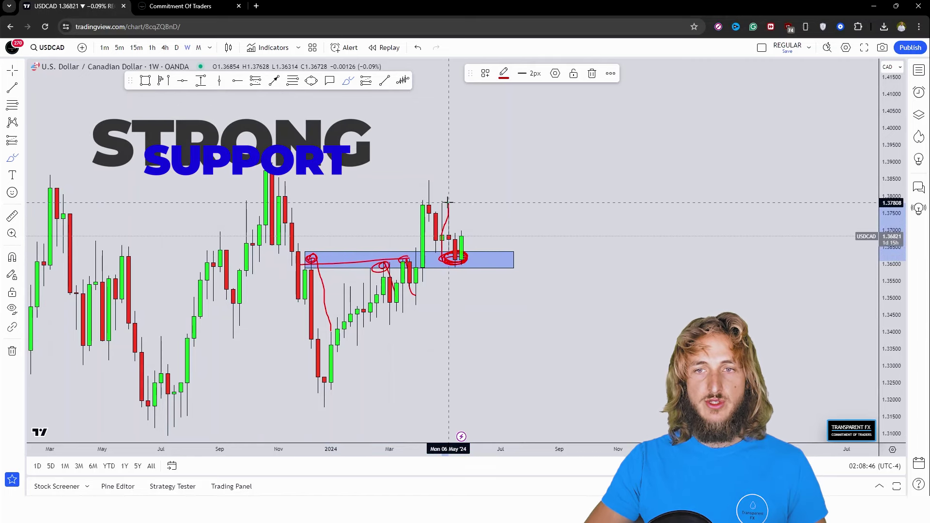
drag(466, 265, 463, 261)
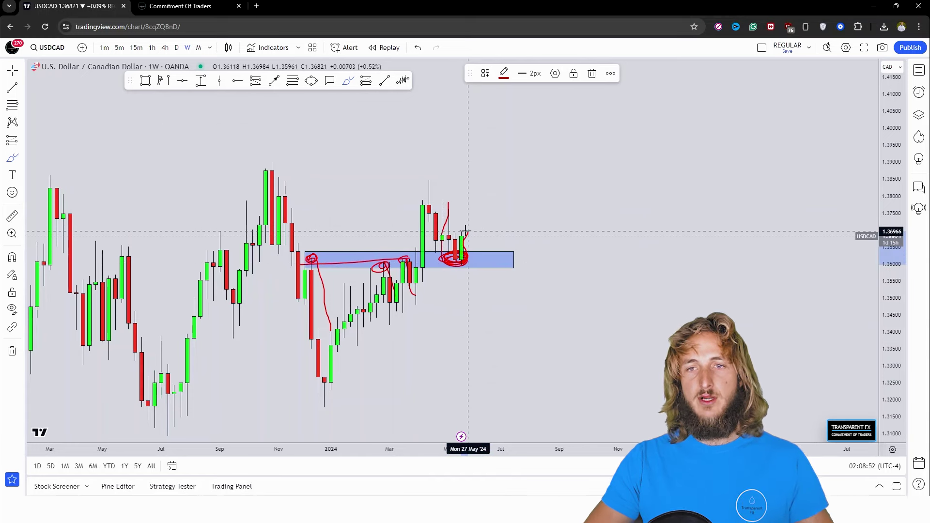
drag(467, 228, 487, 160)
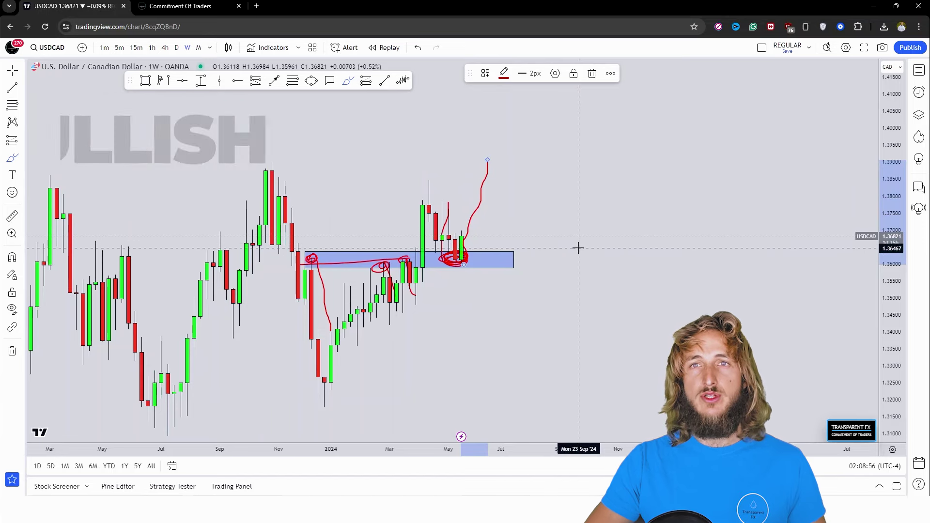
click(417, 47)
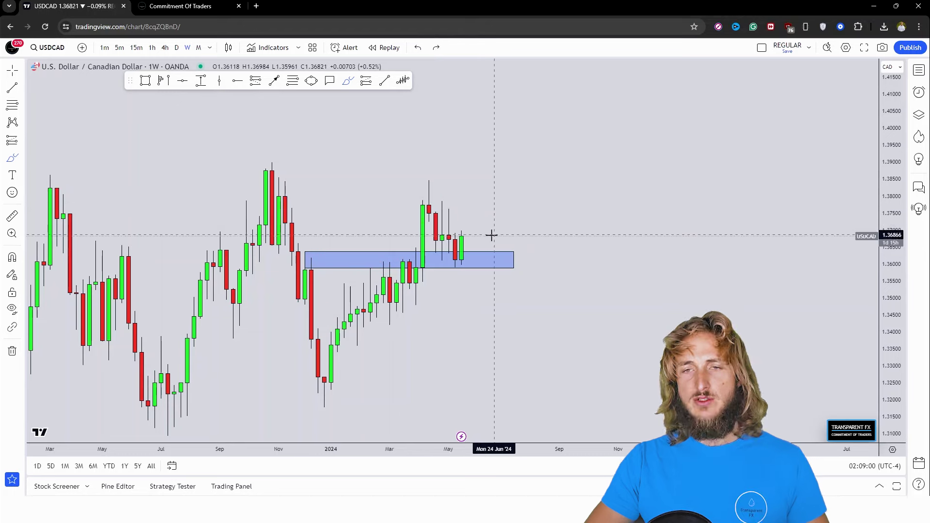
Brush the weekly April impulse up and the correction back into the zone, then delete the stroke
mouse_move(415, 305)
mouse_down()
mouse_move(428, 216)
mouse_move(462, 254)
mouse_up()
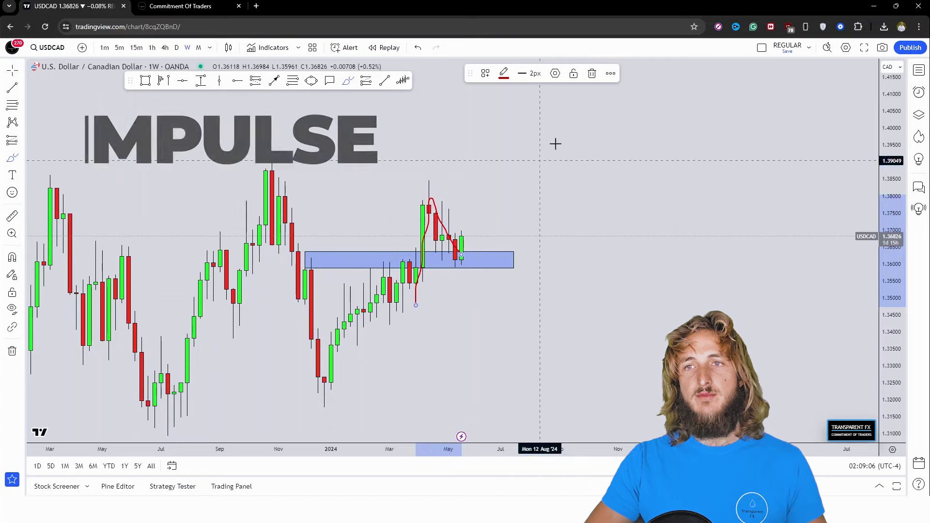
click(591, 72)
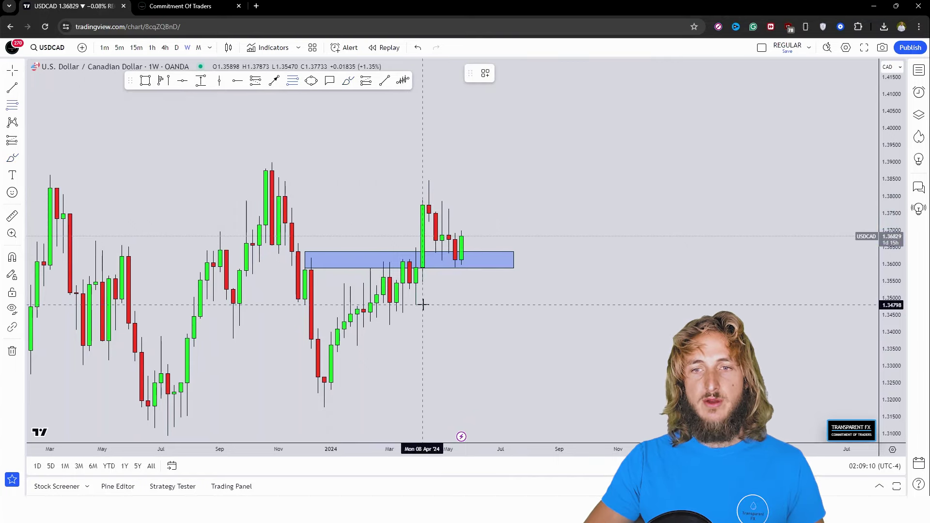
Draw a Fibonacci retracement from the early-April swing low at 1.34798 to the mid-April swing high at about 1.385
click(419, 305)
click(429, 180)
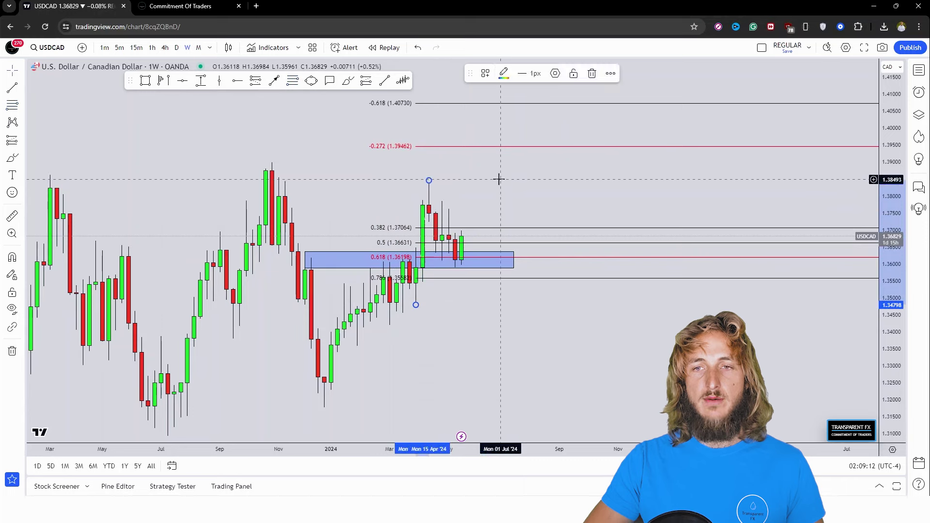
click(499, 179)
Resize the weekly rectangle to span the 0.5 to 0.786 Fibonacci levels and extend it to 29 July 2024
drag(515, 251, 520, 243)
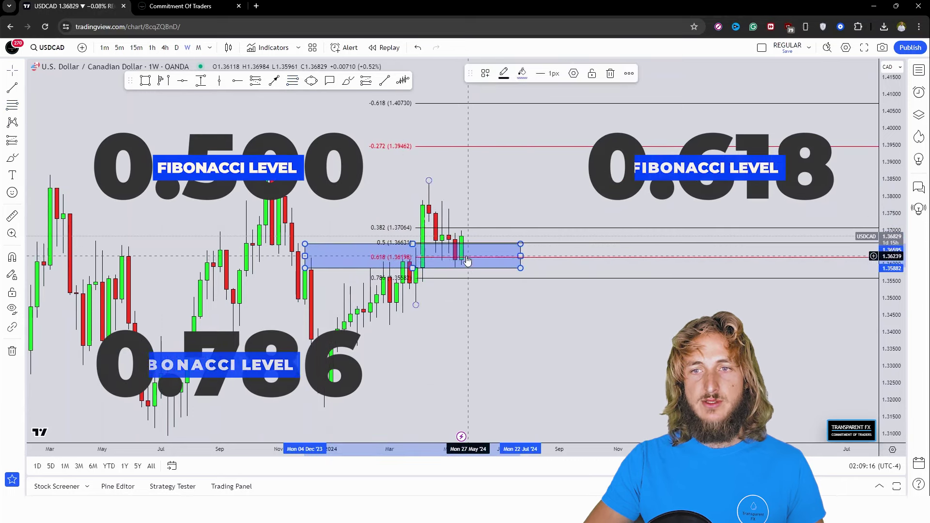
drag(520, 268, 528, 280)
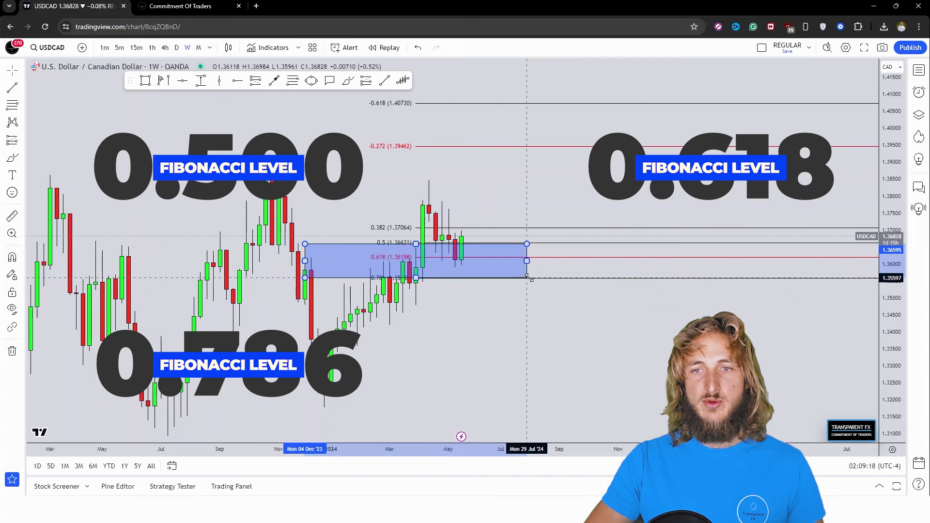
click(553, 319)
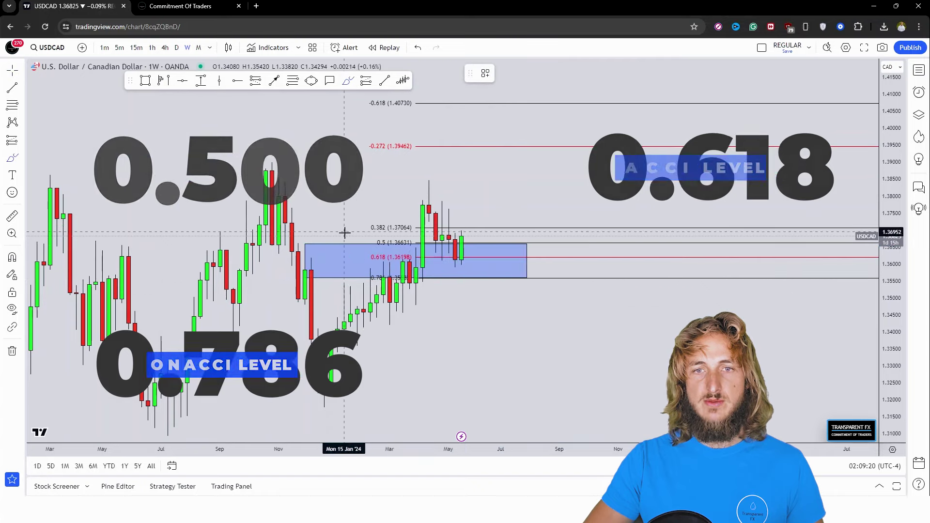
Brush over the 0.618 Fibonacci level inside the weekly zone, then delete the stroke
drag(307, 258, 474, 258)
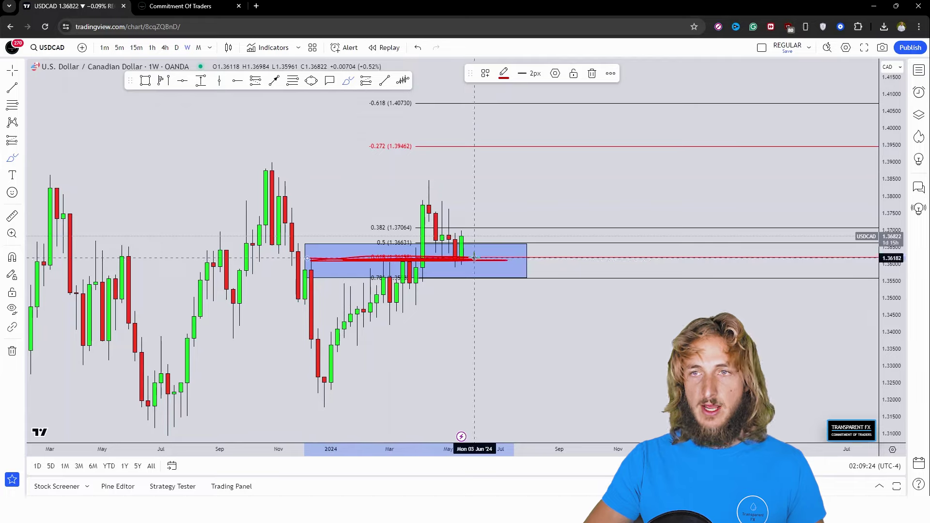
click(591, 73)
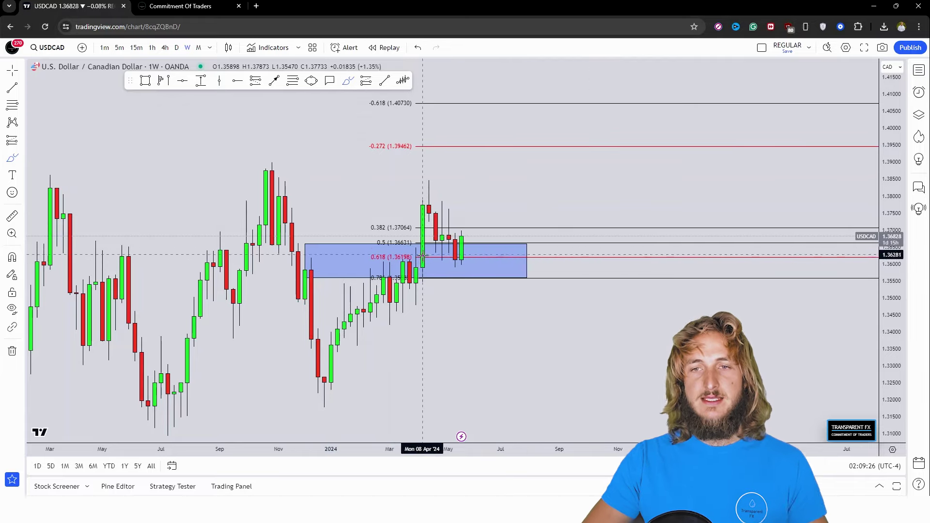
Circle the May retest around the 0.618 level and brush a projected rise to about 1.402, then undo the strokes
mouse_move(477, 256)
mouse_down()
mouse_move(451, 266)
mouse_move(466, 271)
mouse_up()
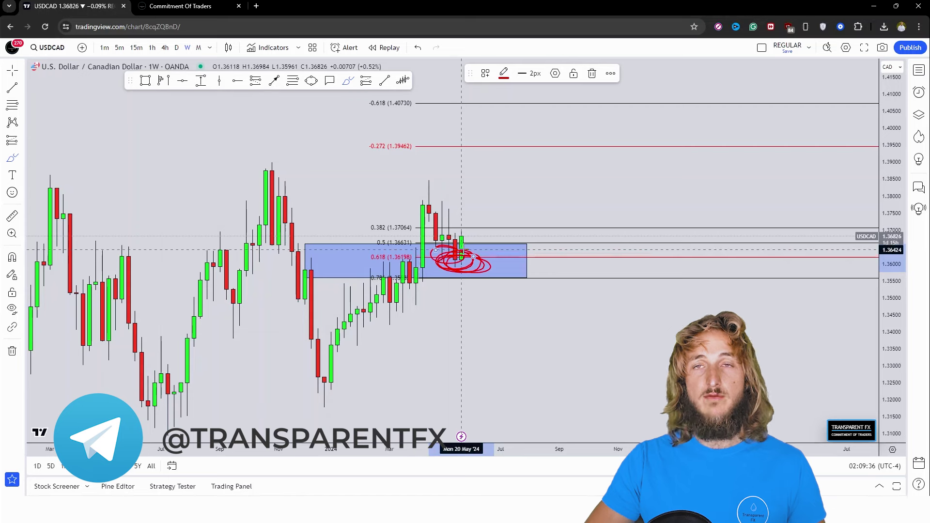
drag(467, 249, 507, 120)
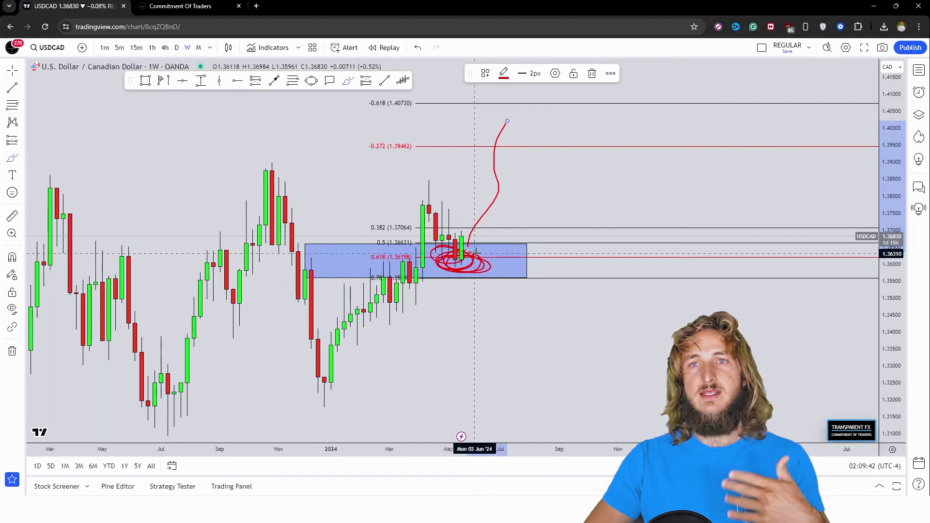
click(418, 48)
click(418, 47)
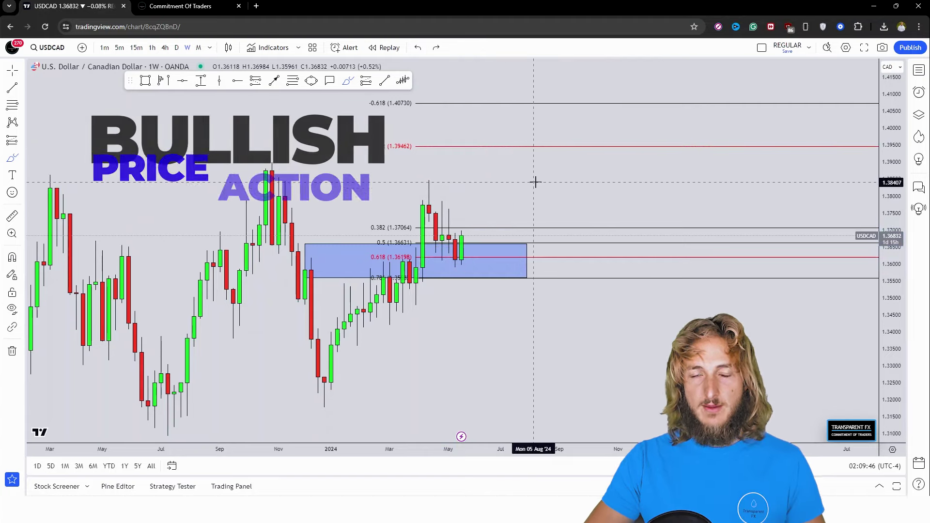
Switch the chart to the daily timeframe and delete the Fibonacci retracement
key(d)
key(Return)
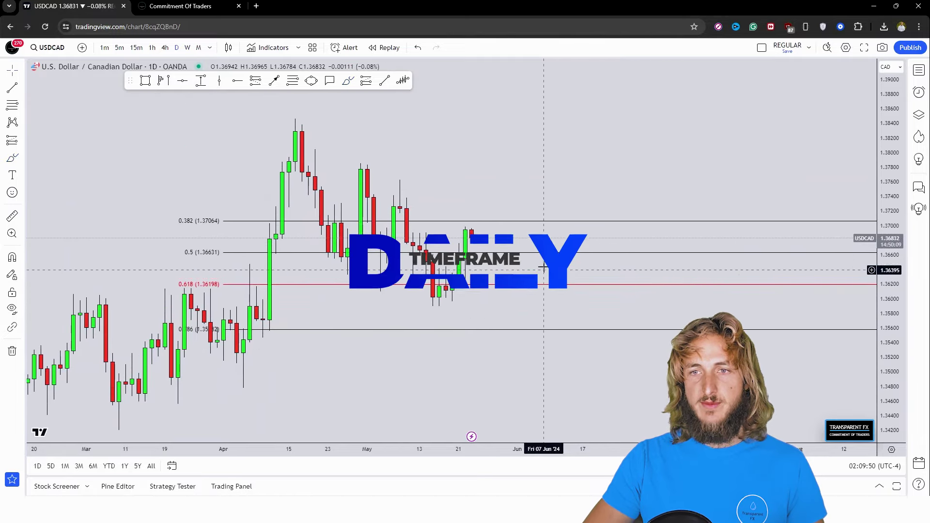
click(539, 220)
key(Delete)
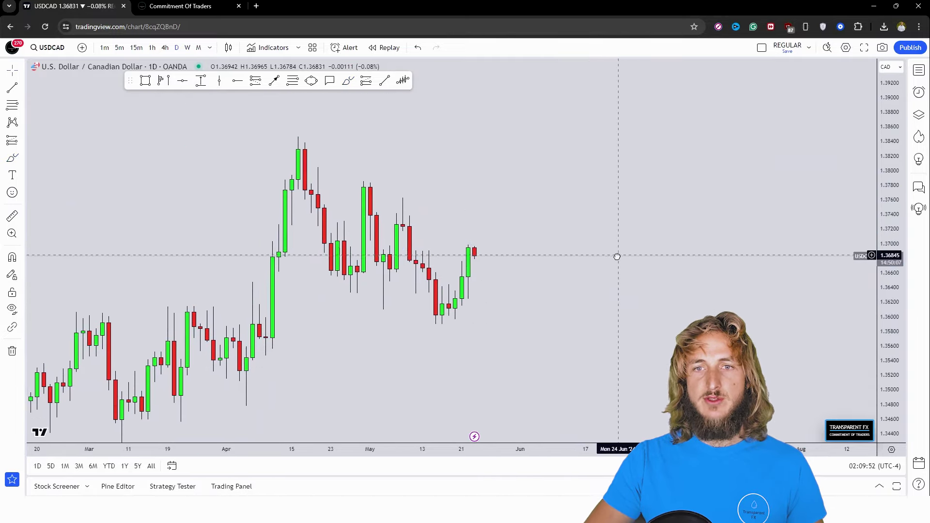
Brush the daily price swings from the mid-April high down to the May low and back up, then delete the stroke
drag(617, 255, 623, 255)
click(348, 80)
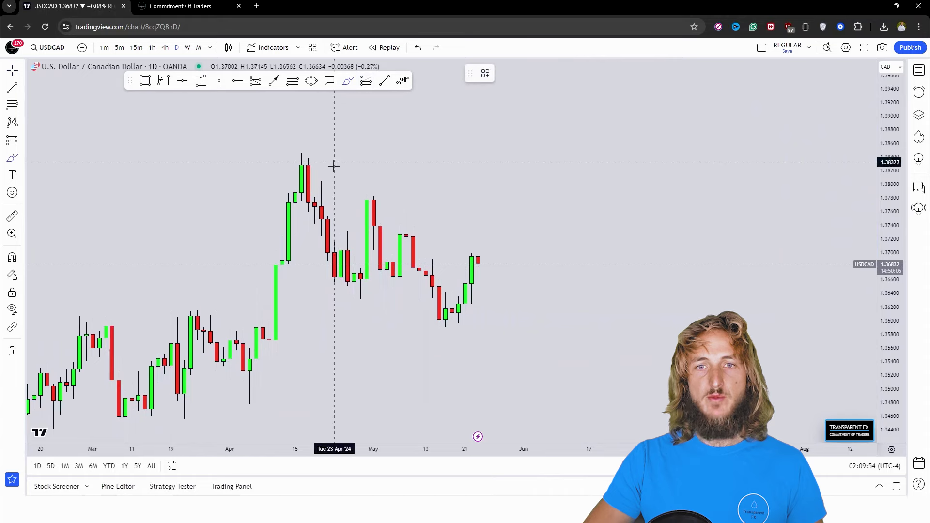
mouse_move(307, 167)
mouse_down()
mouse_move(313, 204)
mouse_move(359, 217)
mouse_move(387, 291)
mouse_move(398, 240)
mouse_move(439, 310)
mouse_move(455, 298)
mouse_move(463, 317)
mouse_move(466, 258)
mouse_up()
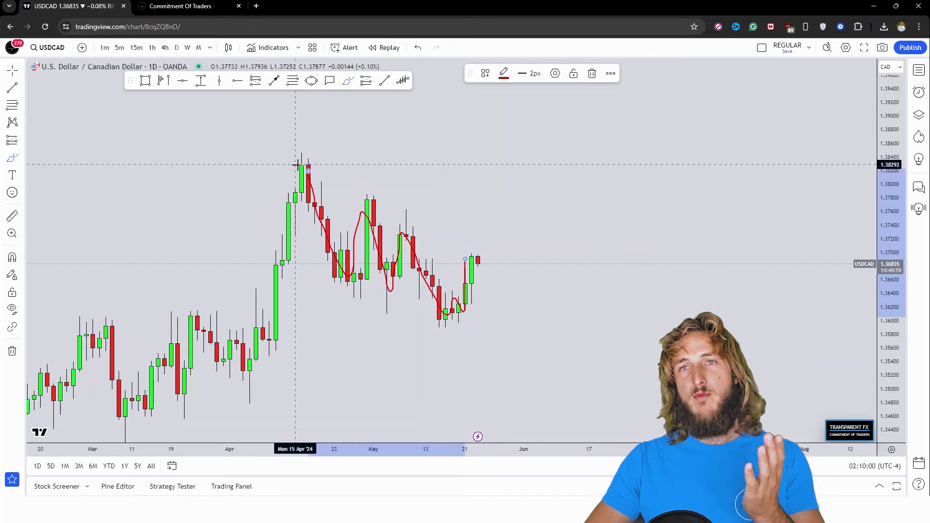
click(592, 74)
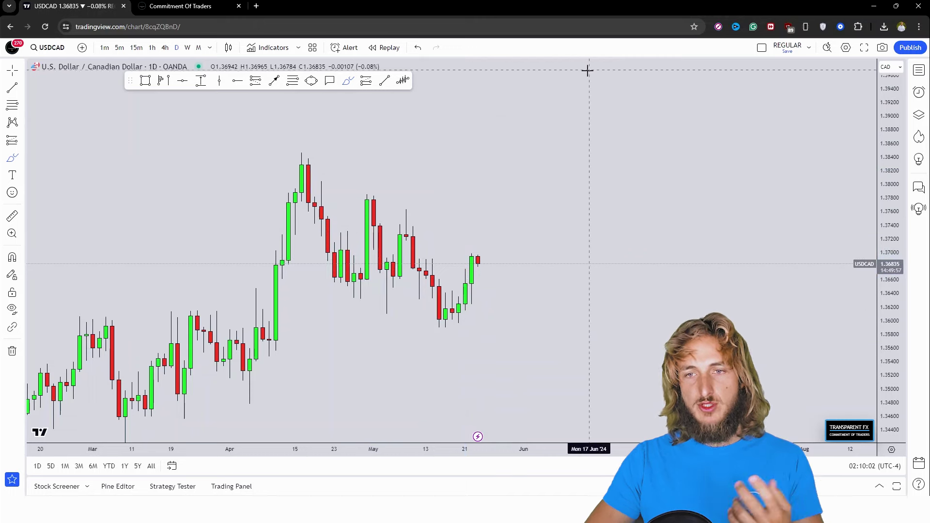
Draw a rectangle zone on the daily chart from 23 April 2024 into June, between about 1.3637 and 1.3660
click(145, 81)
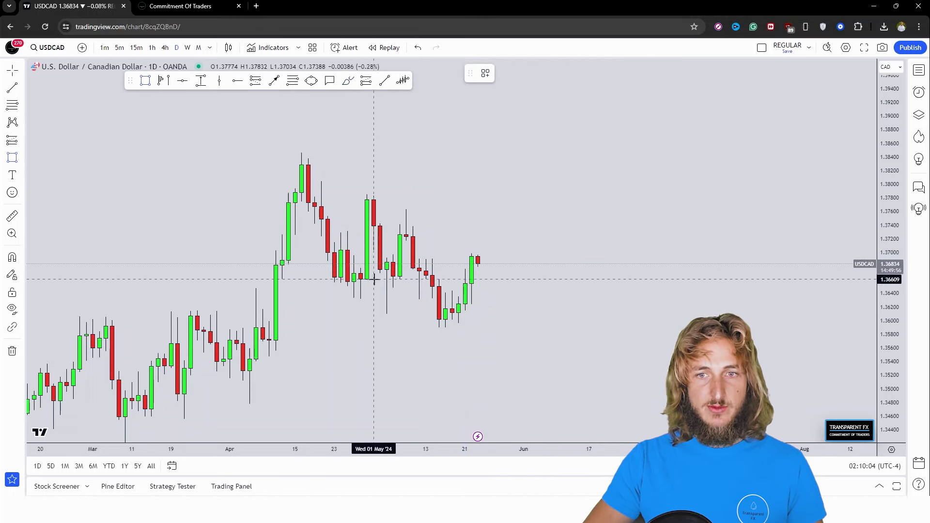
click(334, 295)
click(563, 280)
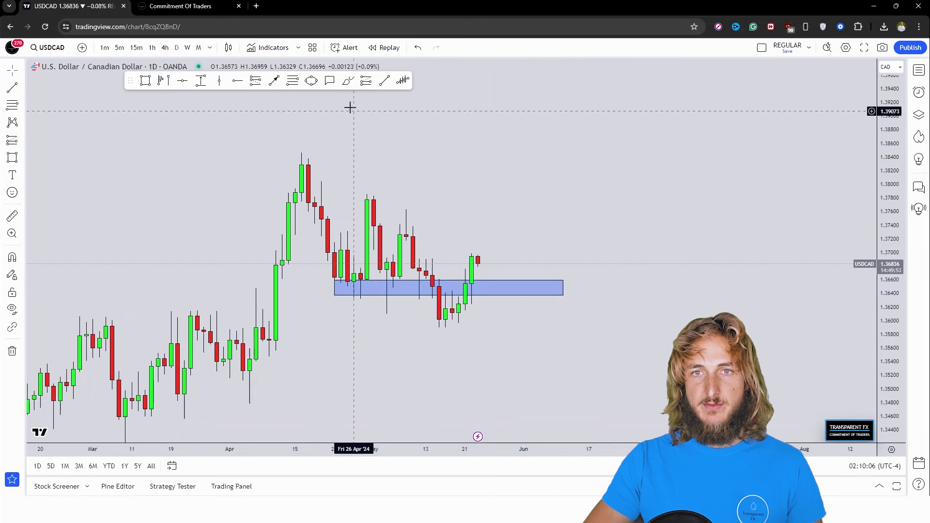
Brush the May break up to about 1.3701 and horizontal lines through the blue zone, then remove the strokes
click(348, 80)
drag(464, 326, 472, 254)
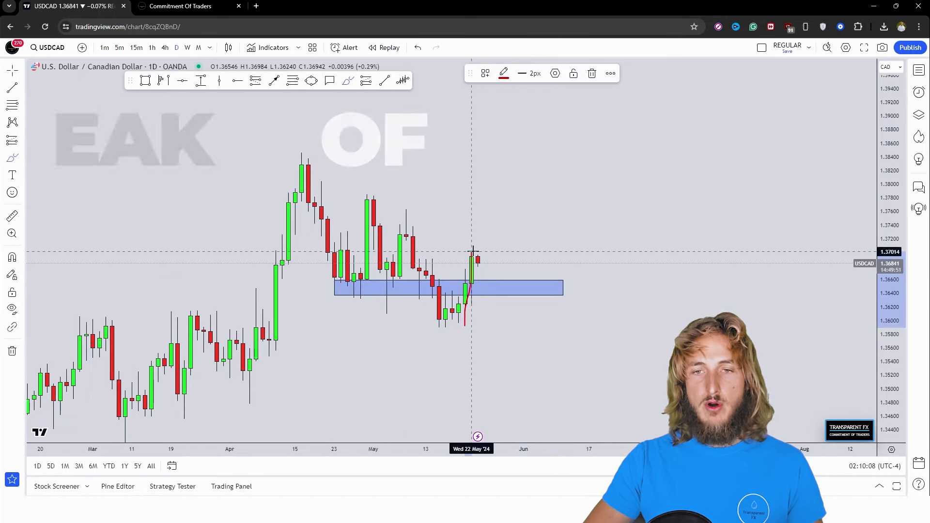
drag(341, 287, 543, 287)
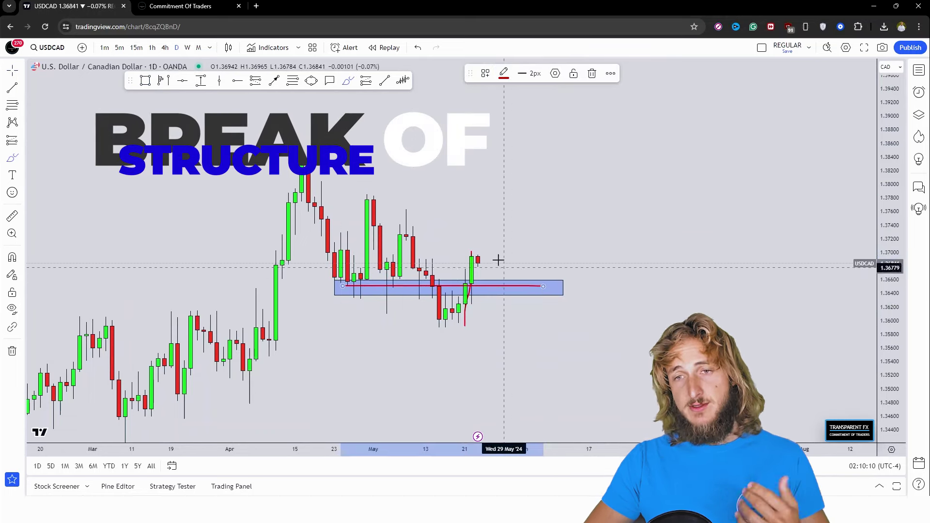
click(418, 47)
click(418, 47)
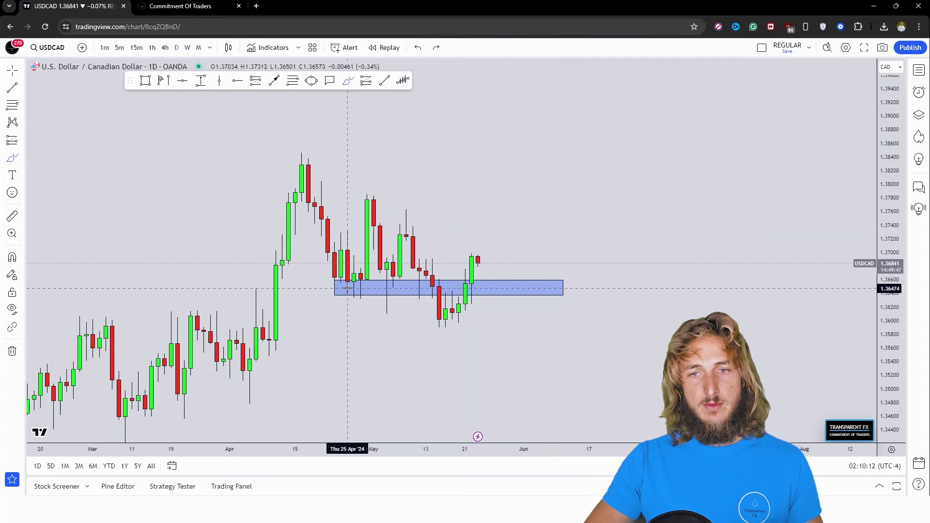
drag(350, 288, 576, 288)
click(591, 74)
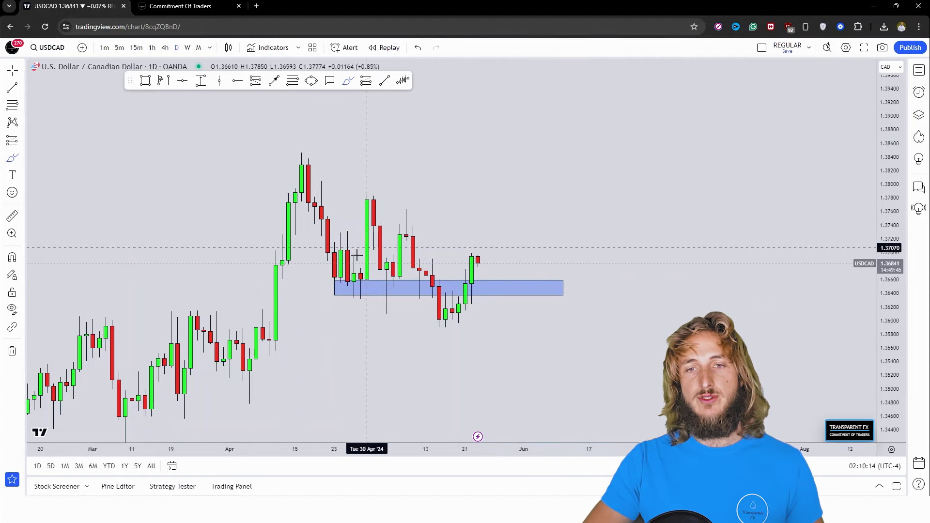
Circle the late-April, early-May and mid-May reactions at the blue zone, brush the rises from it, then remove the marks
mouse_move(361, 294)
mouse_down()
mouse_move(348, 294)
mouse_move(391, 286)
mouse_move(373, 241)
mouse_up()
drag(391, 283, 400, 249)
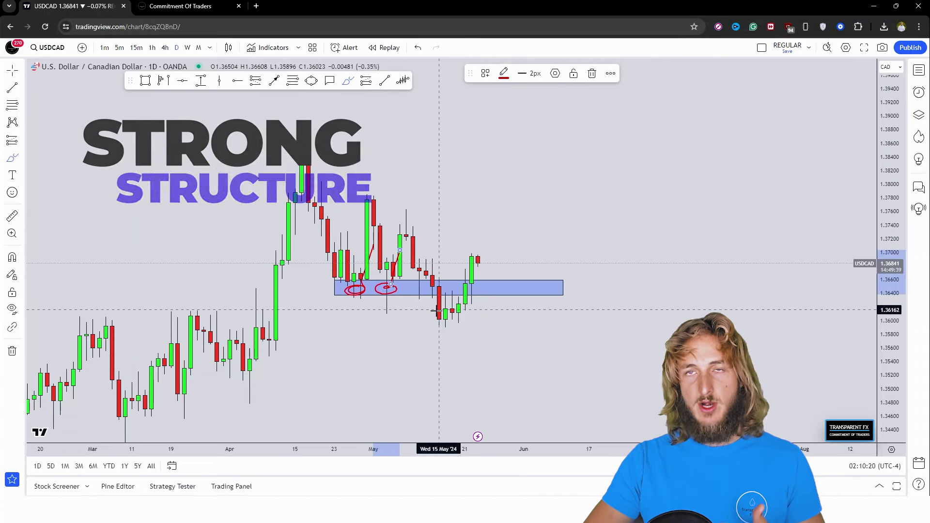
mouse_move(455, 287)
mouse_down()
mouse_move(458, 321)
mouse_move(474, 244)
mouse_up()
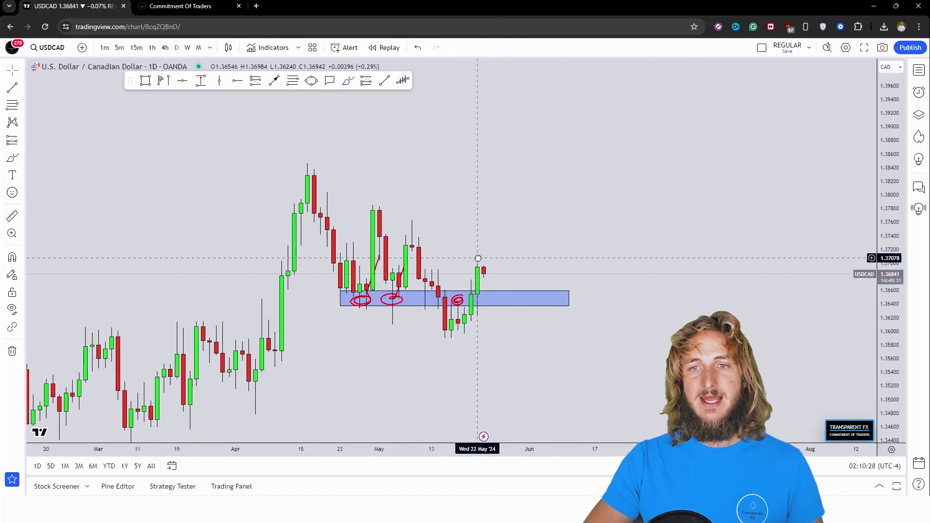
right_click(473, 244)
click(440, 172)
click(418, 48)
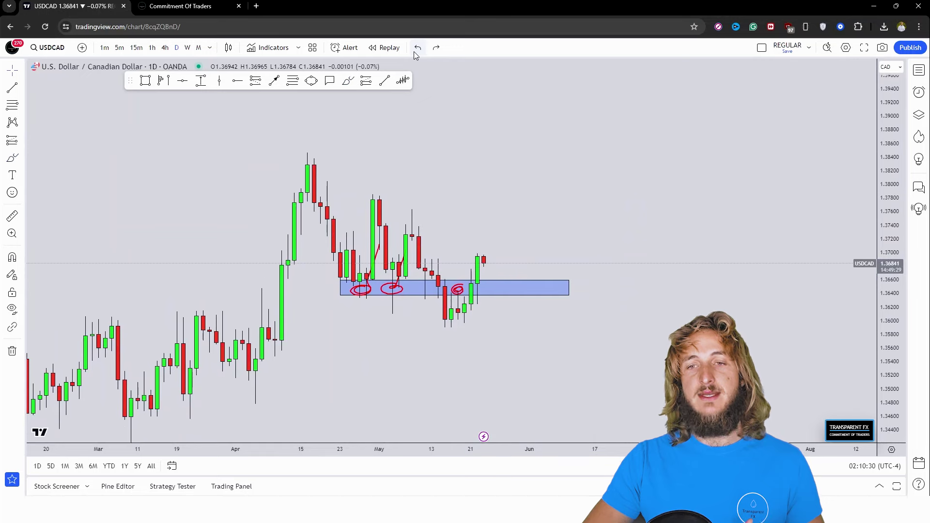
click(417, 48)
Brush a projected pullback into the blue zone and a rise to about 1.3789, circle the retest area, then undo the strokes
click(348, 80)
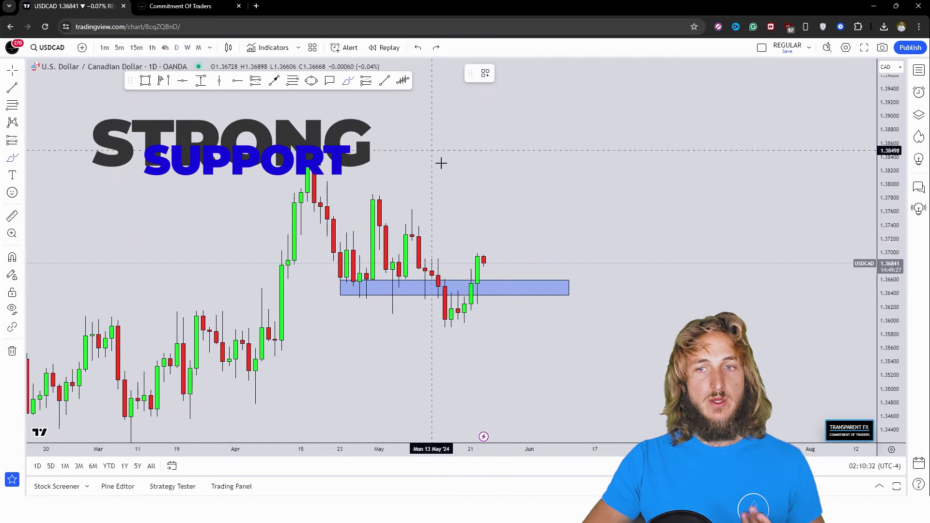
mouse_move(484, 260)
mouse_down()
mouse_move(498, 289)
mouse_move(513, 289)
mouse_move(536, 191)
mouse_up()
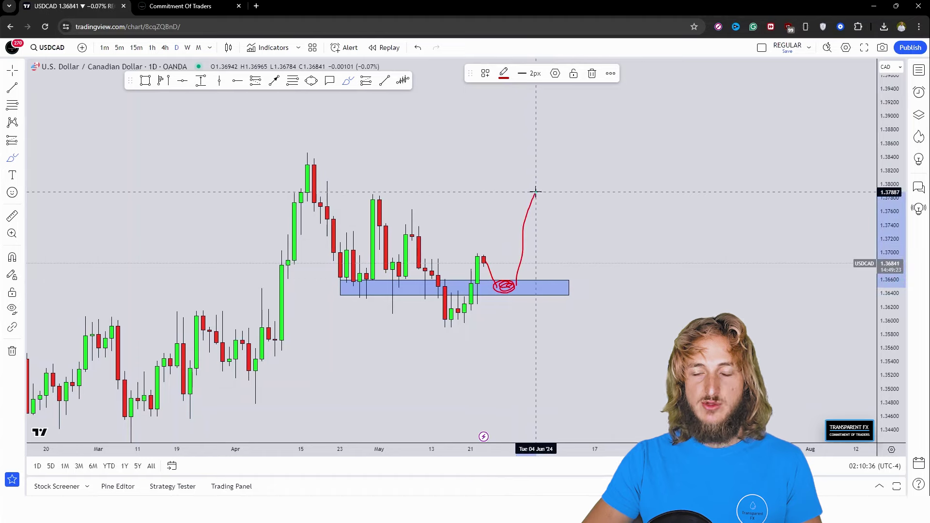
mouse_move(602, 357)
mouse_down()
mouse_move(552, 353)
mouse_move(562, 337)
mouse_up()
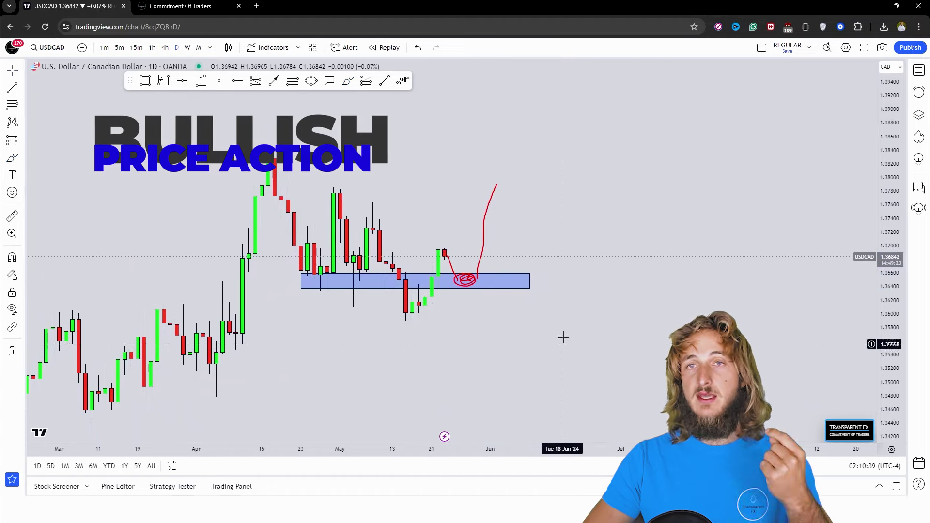
click(348, 80)
mouse_move(490, 267)
mouse_down()
mouse_move(460, 264)
mouse_move(451, 303)
mouse_move(483, 300)
mouse_move(490, 268)
mouse_up()
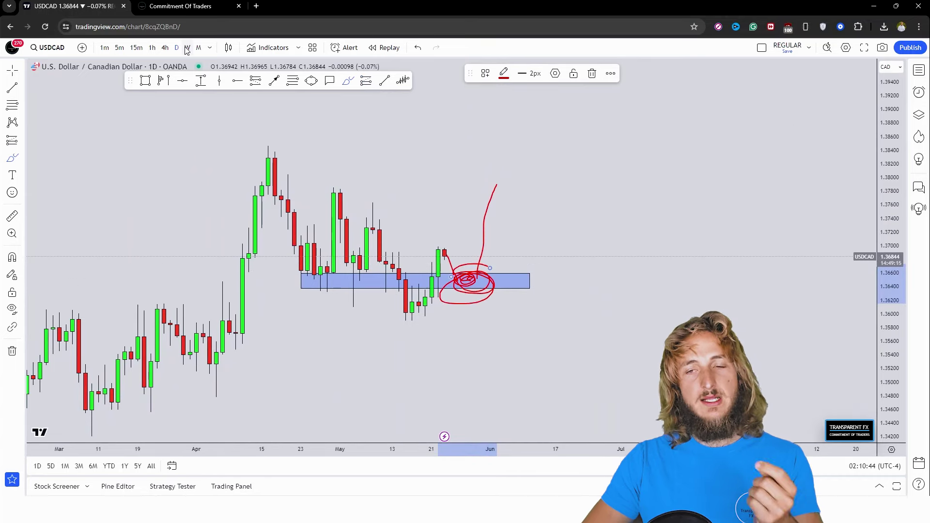
click(418, 48)
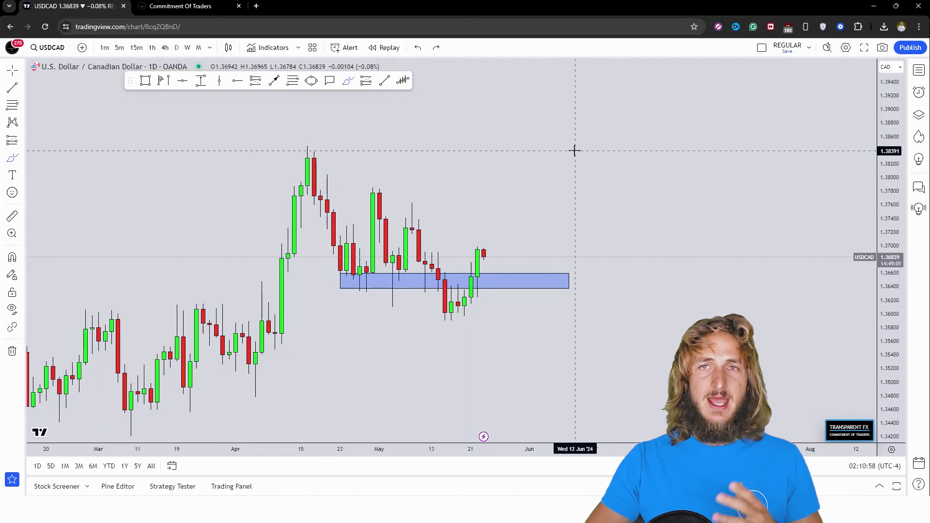
Switch to the Commitment of Traders page and examine the Canadian dollar net positions for 4/30/2024 and 5/14/2024
click(197, 4)
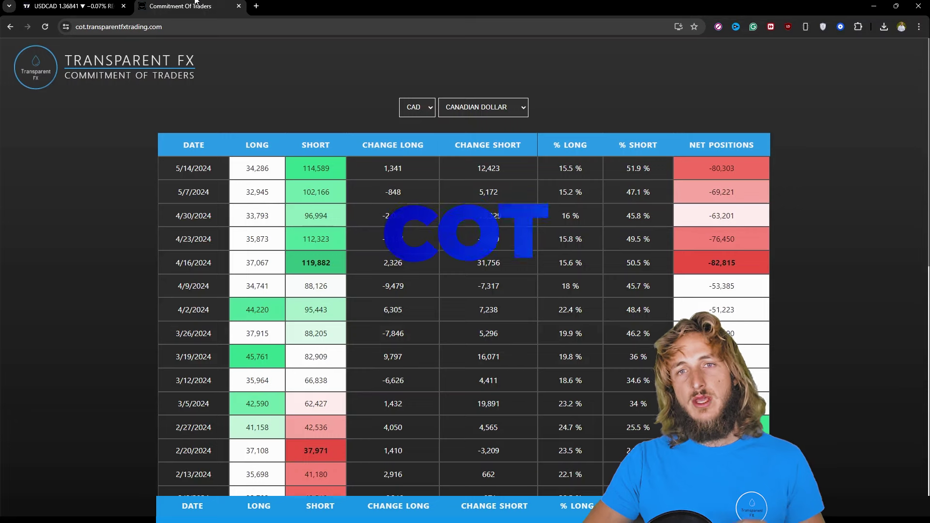
click(61, 81)
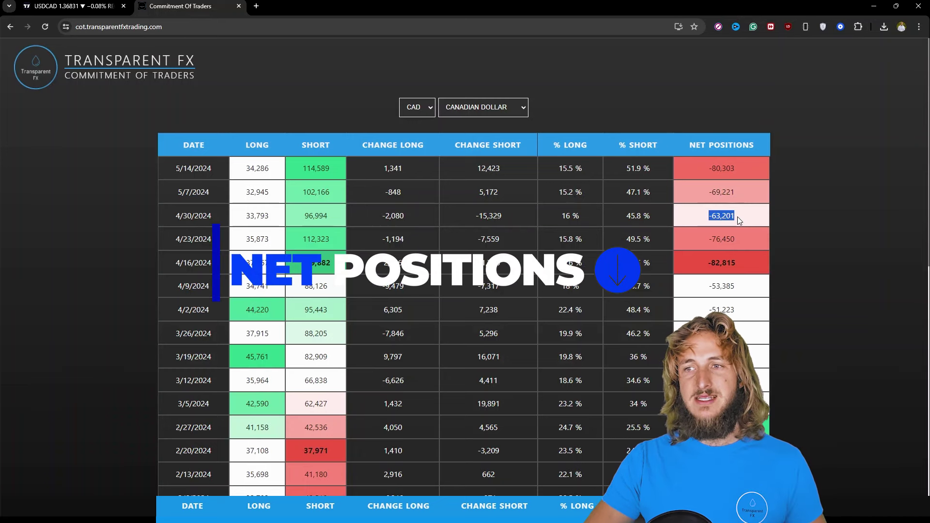
drag(708, 168, 745, 171)
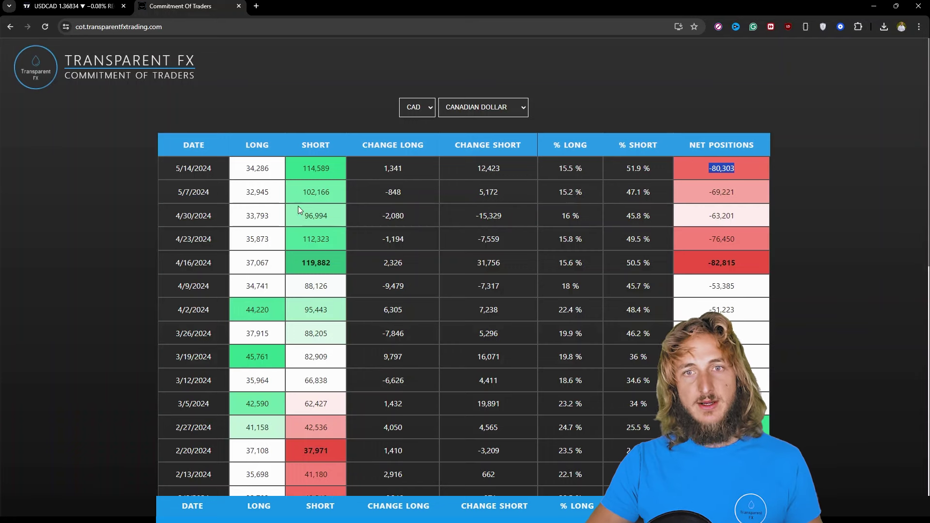
click(550, 83)
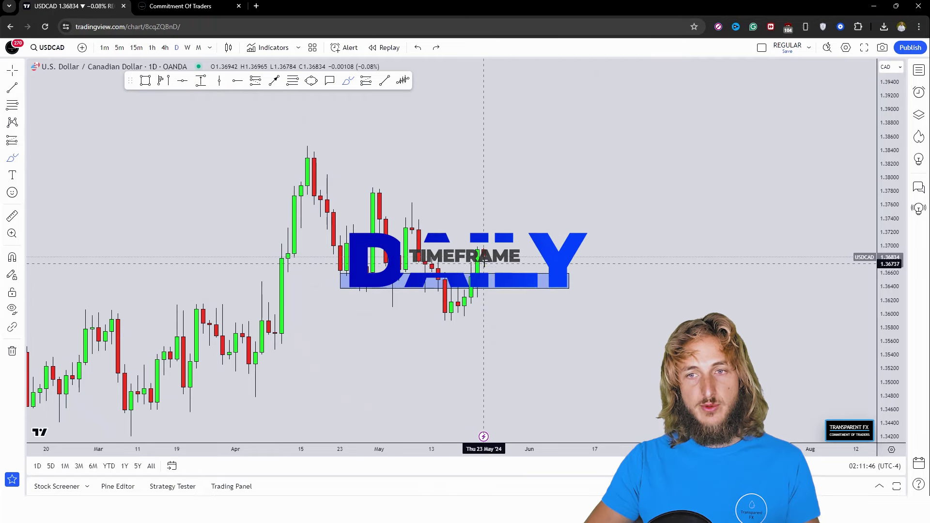
Return to the USDCAD daily chart in TradingView, brush a zone retest rising to about 1.3765, then undo the stroke
mouse_move(483, 251)
mouse_down()
mouse_move(509, 279)
mouse_move(536, 201)
mouse_up()
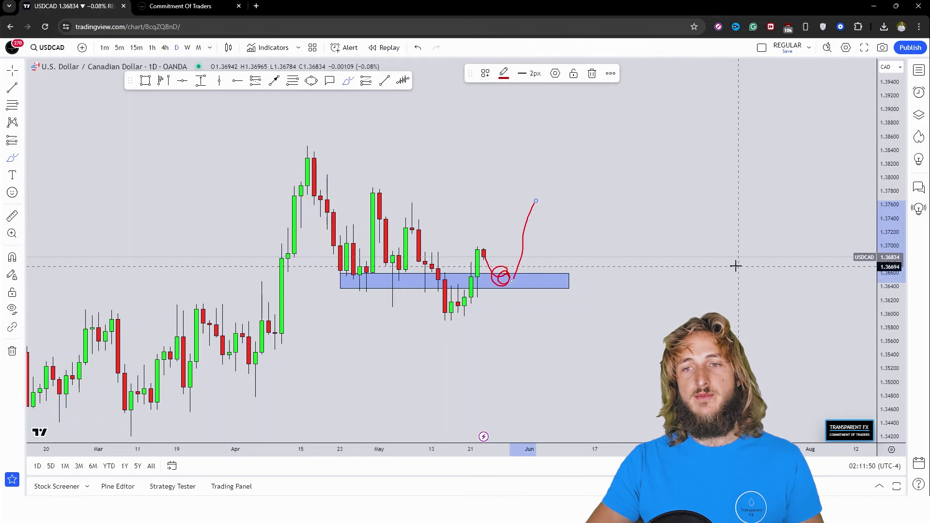
click(417, 48)
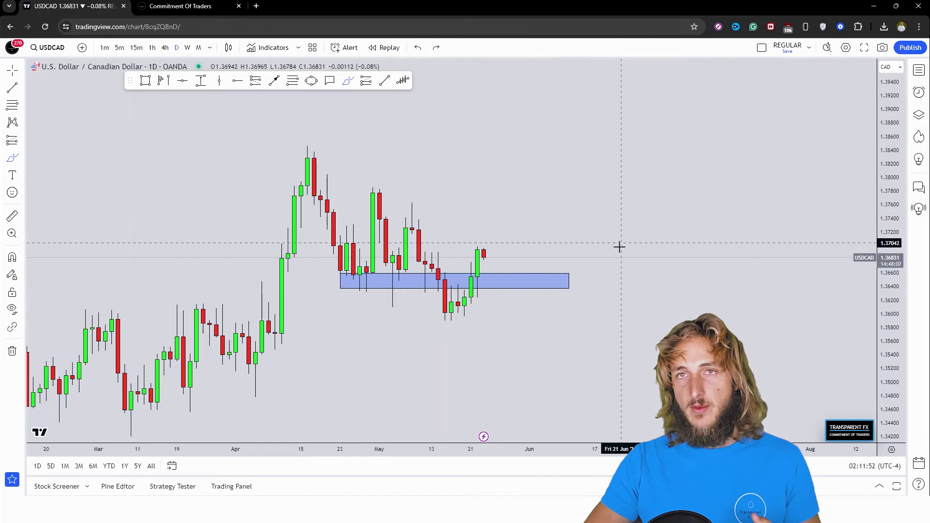
Recheck the Canadian dollar table on the Commitment of Traders page and return to the USDCAD daily chart in TradingView
scroll(581, 234, right, 3)
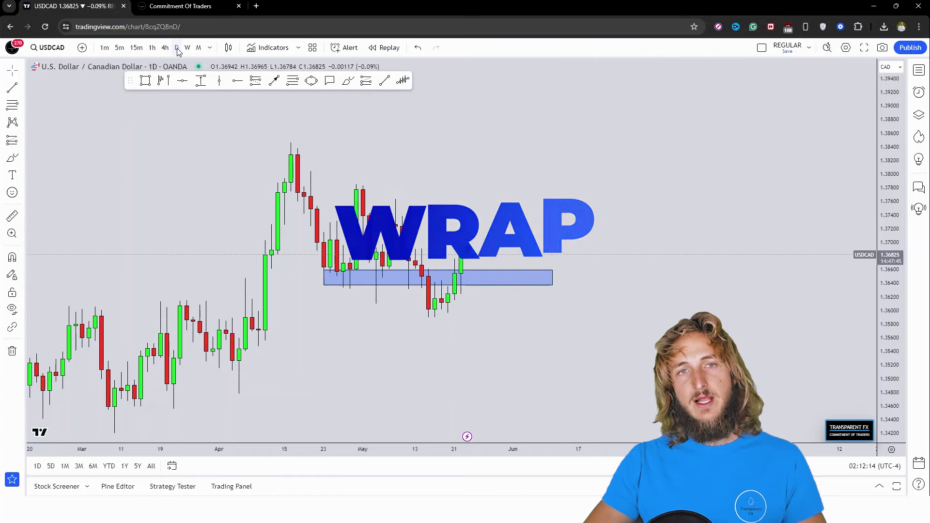
click(180, 6)
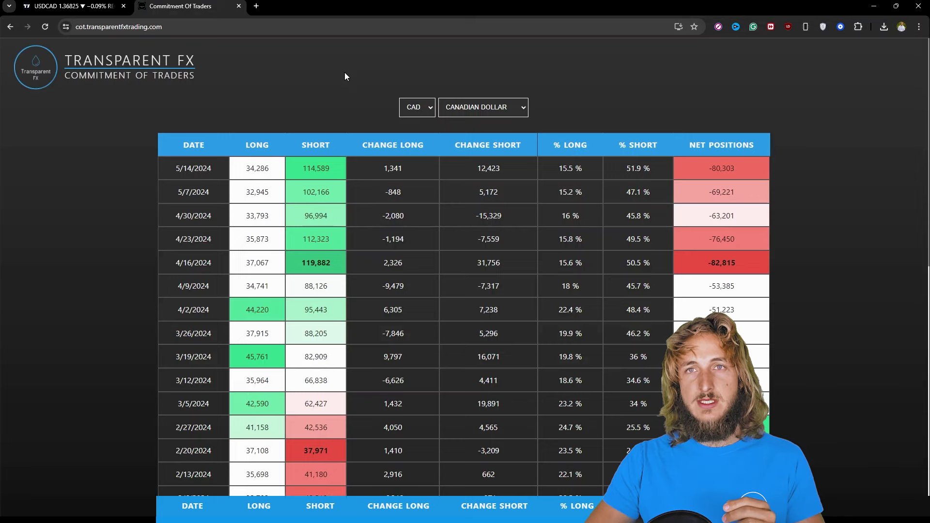
click(78, 6)
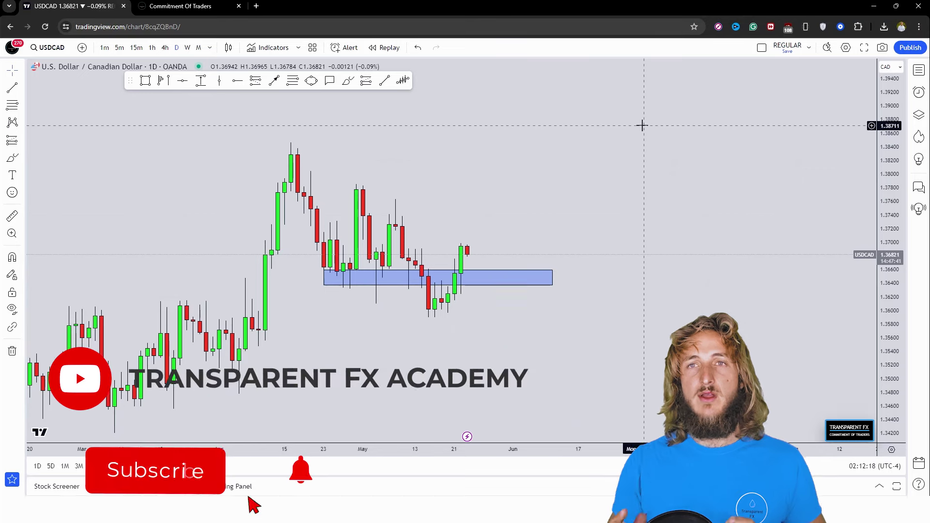